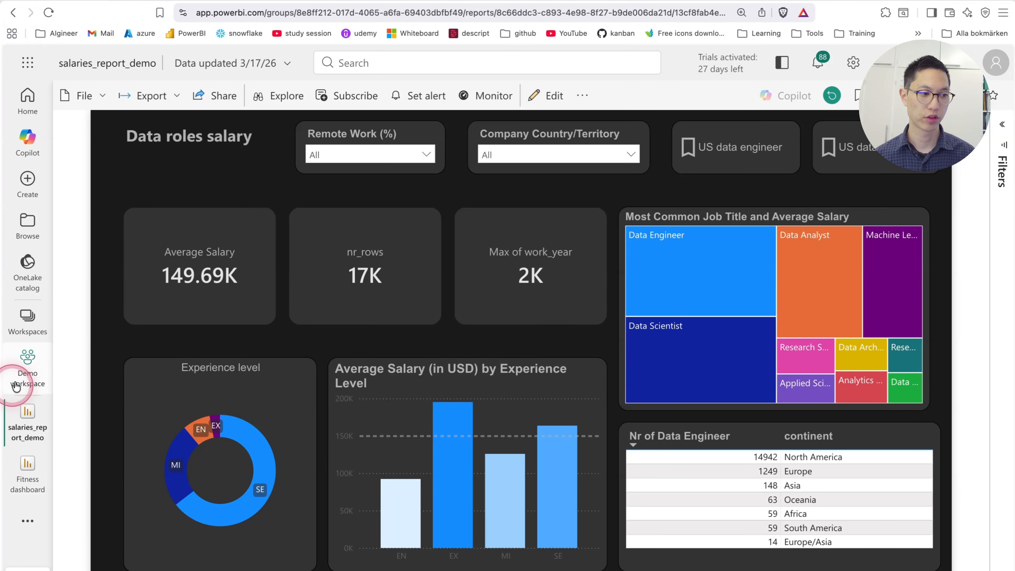
Start creating an app from the Demo workspace and name it "Data salaries report 2024"
left_click(49, 376)
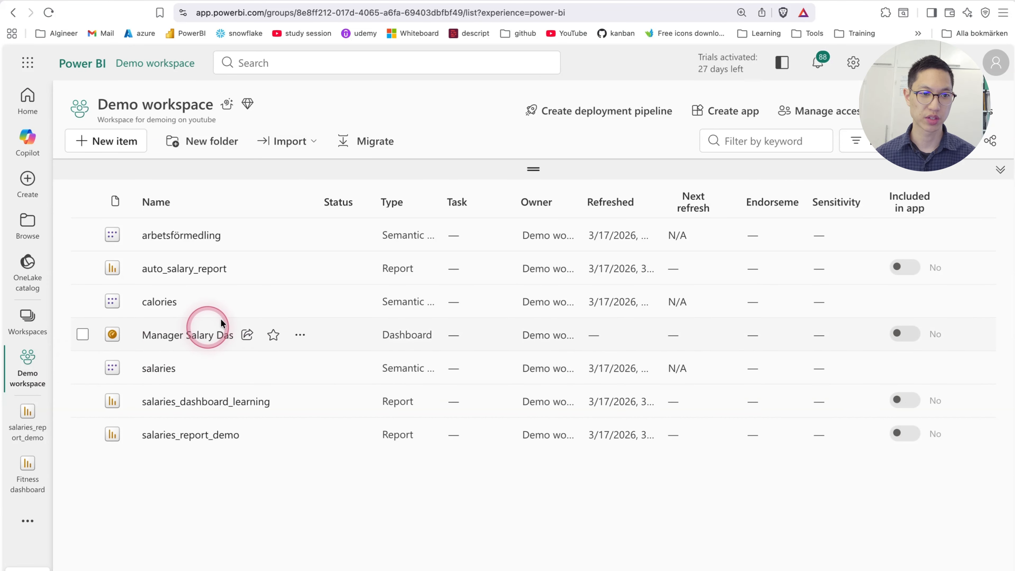
left_click(708, 117)
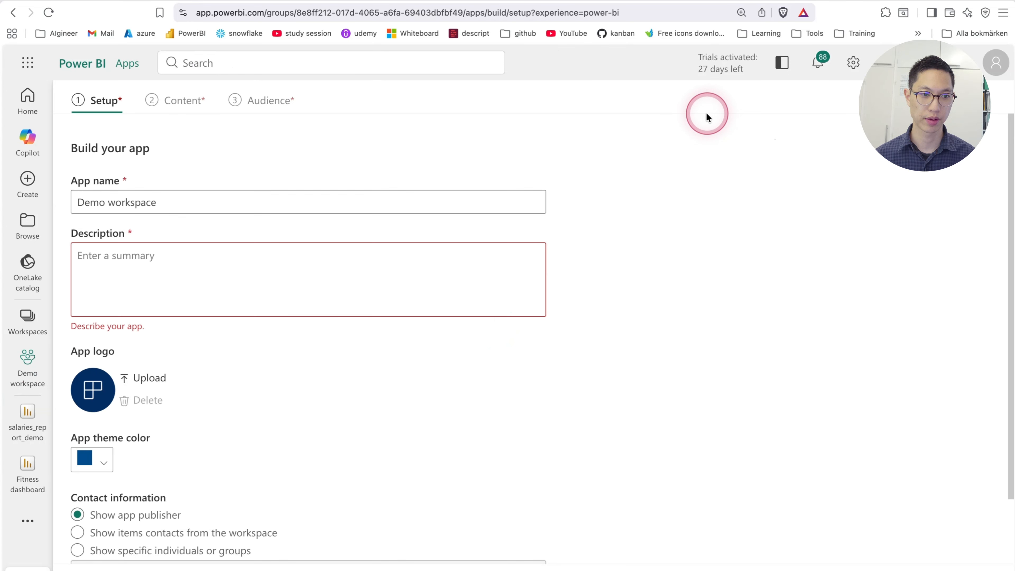
left_click(211, 207)
key("super+a")
key("BackSpace")
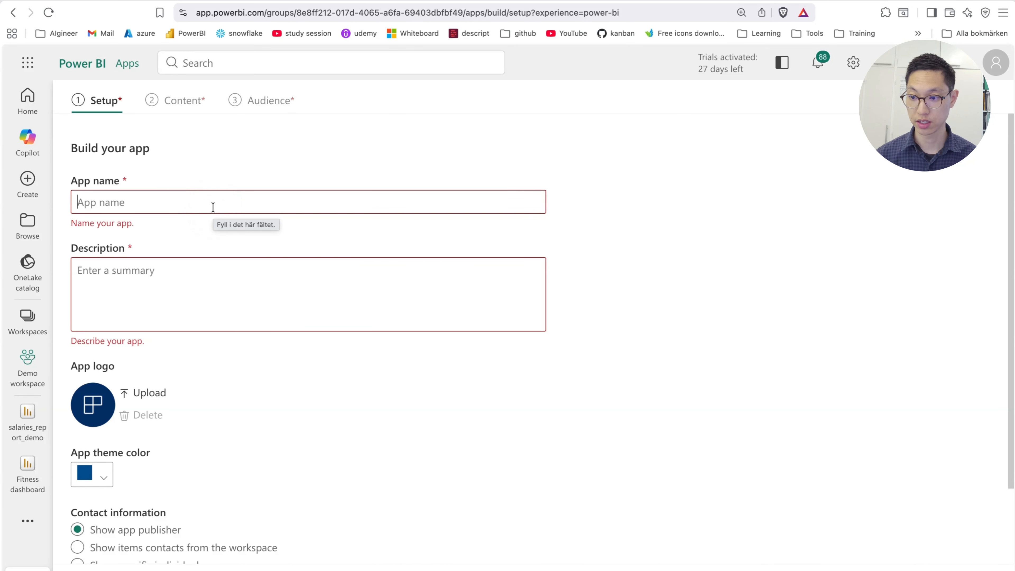
type("Data Salaries report")
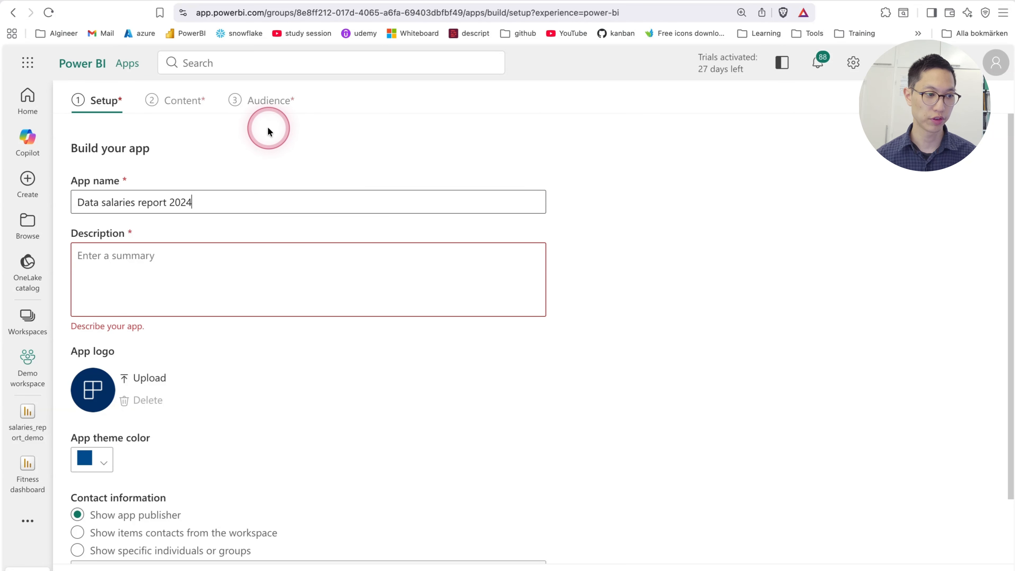
Enter the app description "This report is about data roles salaries in 2024 ..."
left_click(189, 262)
type("This")
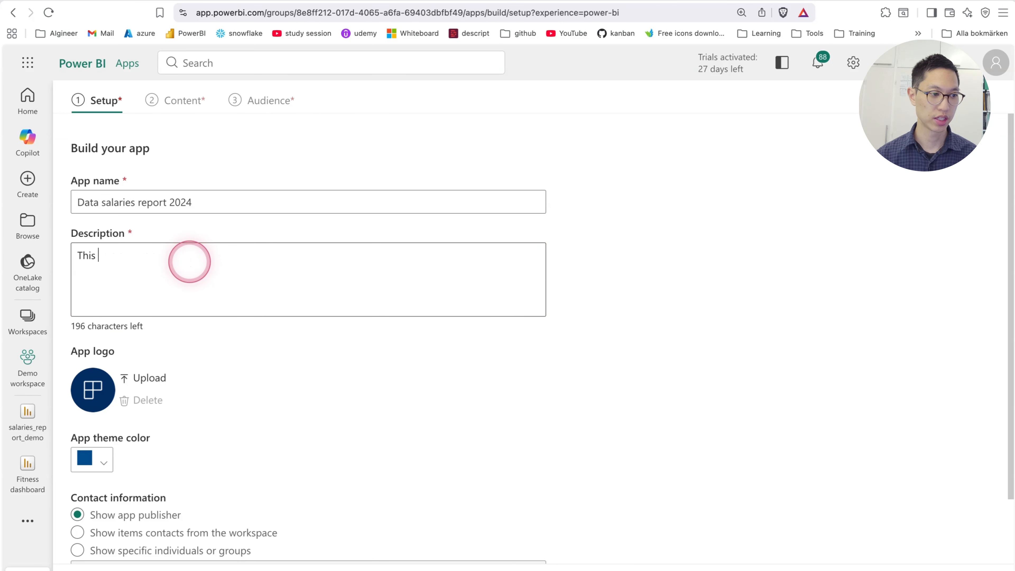
type(" report is about data roles salaries in 2024 ...")
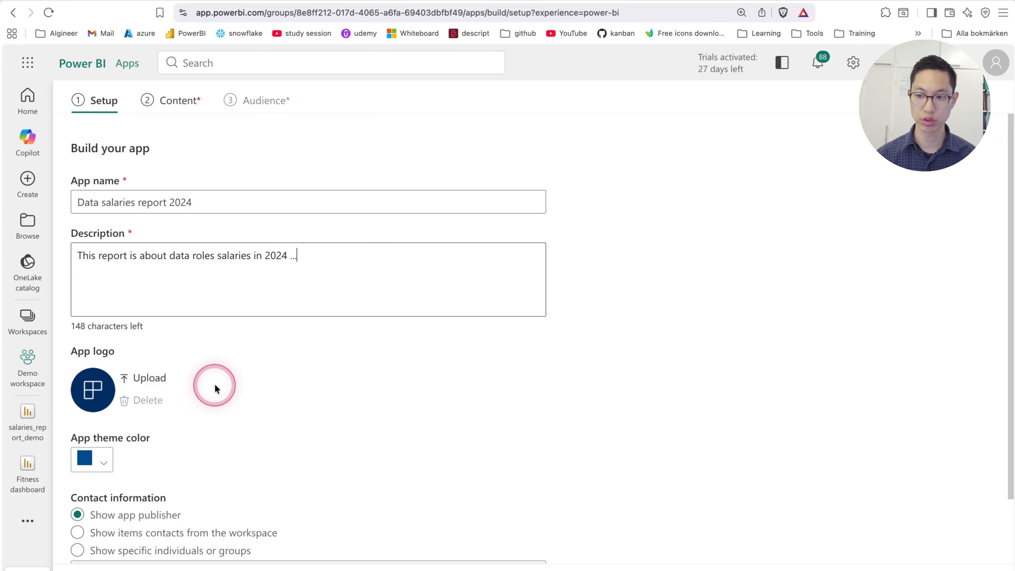
Set the app theme color to the dark green swatch
scroll(226, 389, "down", 1)
scroll(228, 388, "down", 3)
left_click(105, 386)
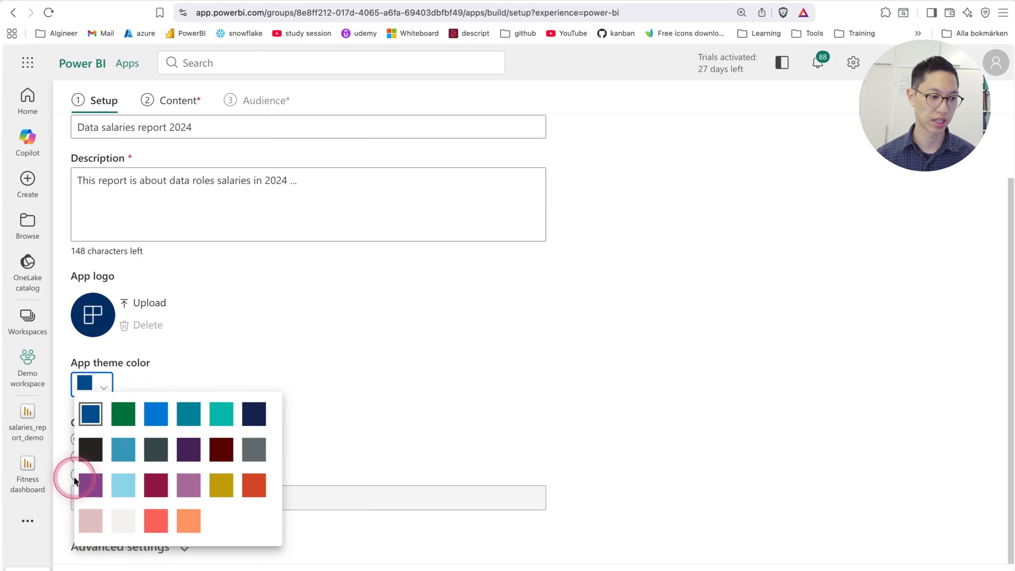
left_click(123, 413)
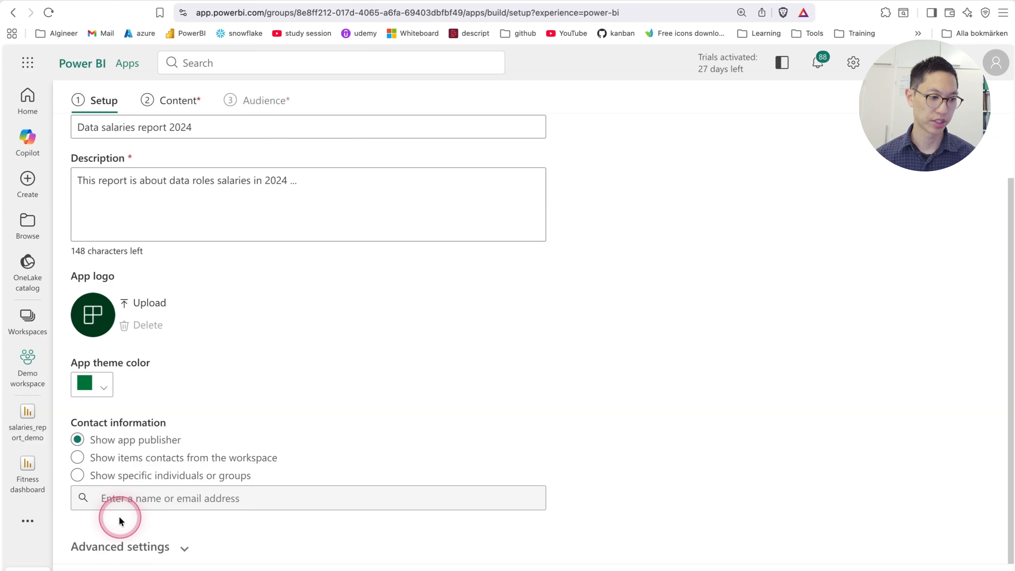
Examine the app's advanced settings and the contact information options
left_click(147, 548)
scroll(212, 480, "down", 5)
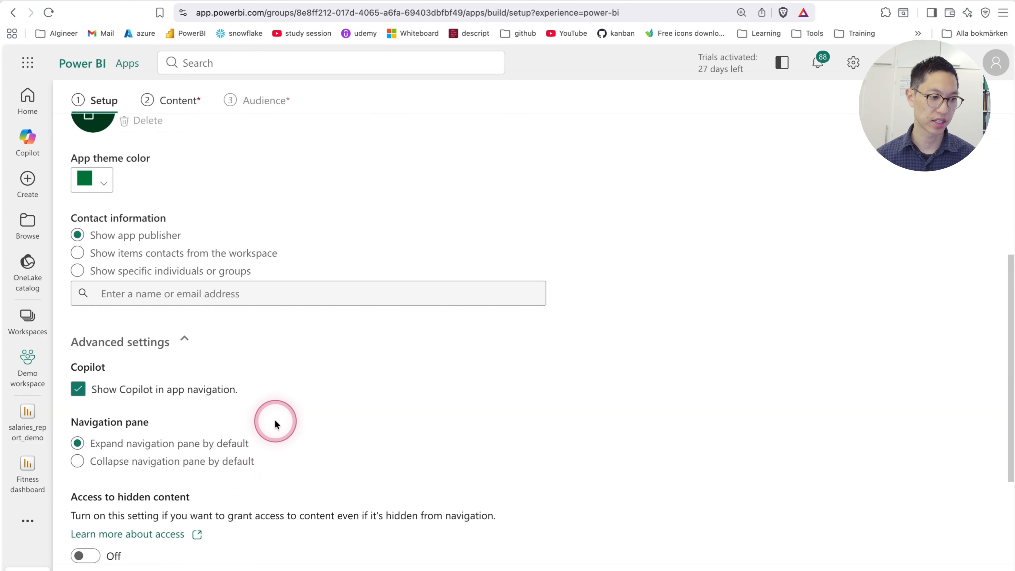
scroll(317, 408, "down", 4)
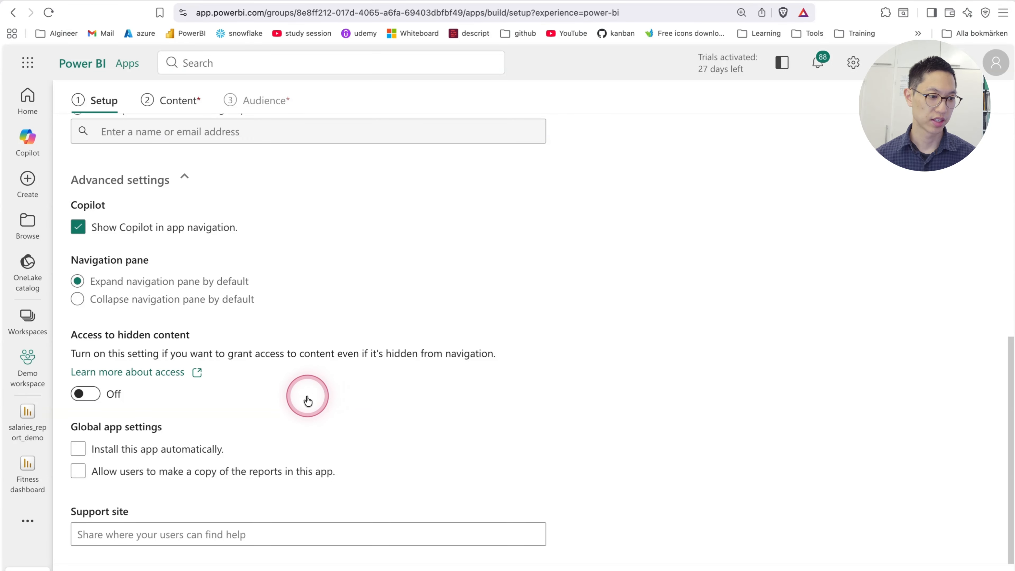
scroll(306, 400, "up", 5)
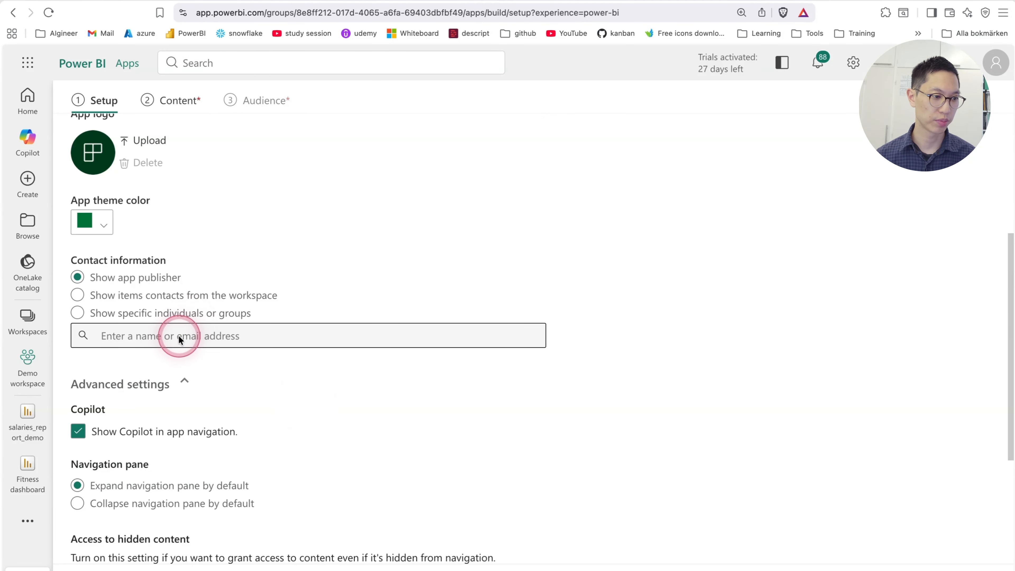
left_click(82, 336)
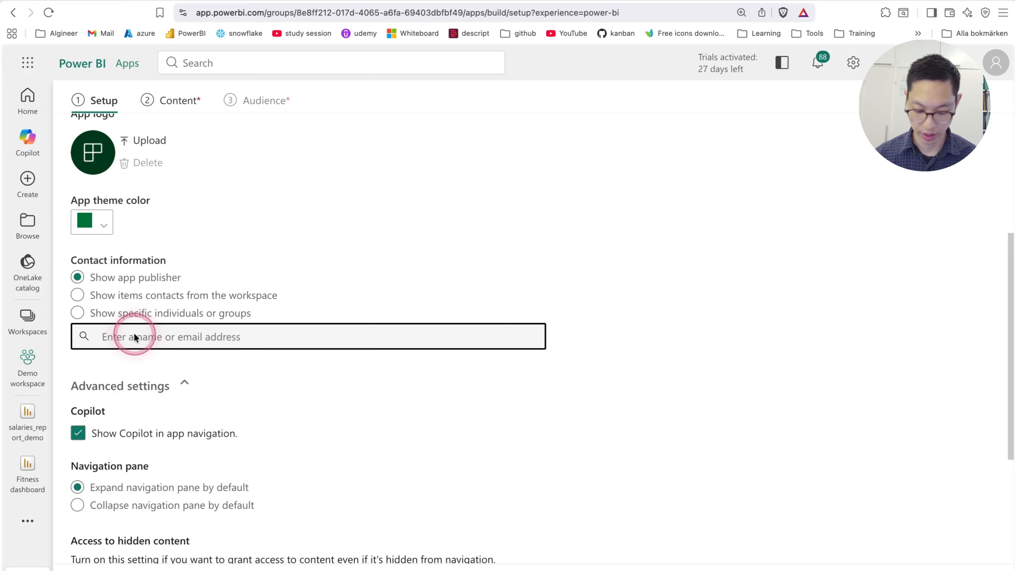
left_click(462, 281)
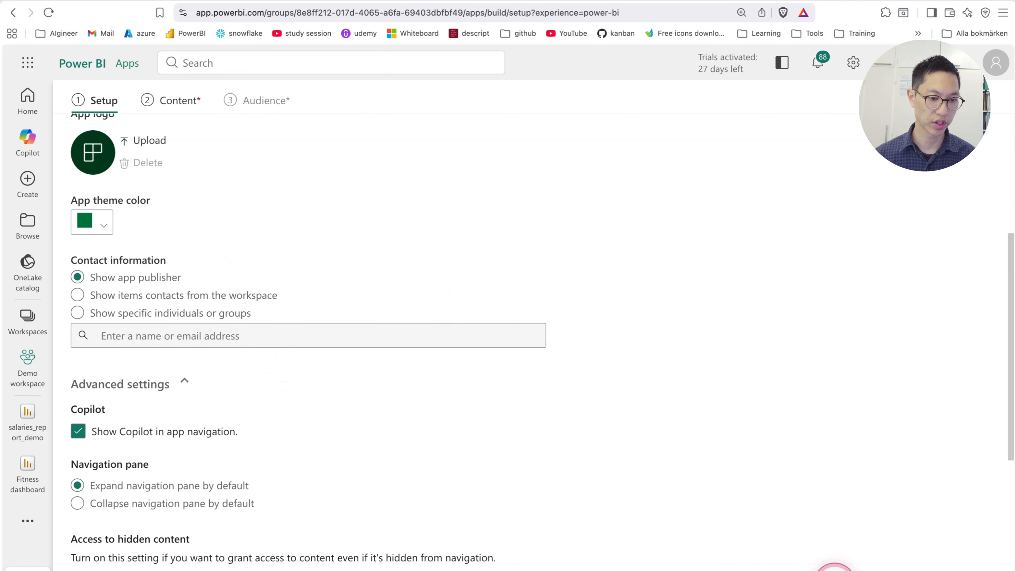
Proceed to the app's content stage and add the salaries_report_demo report from the workspace
left_click(849, 567)
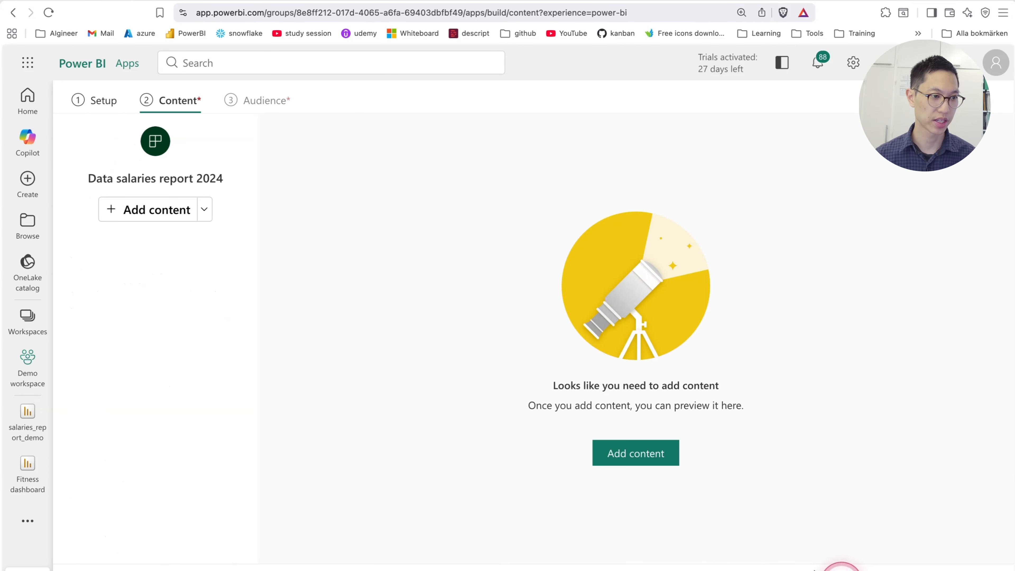
left_click(139, 210)
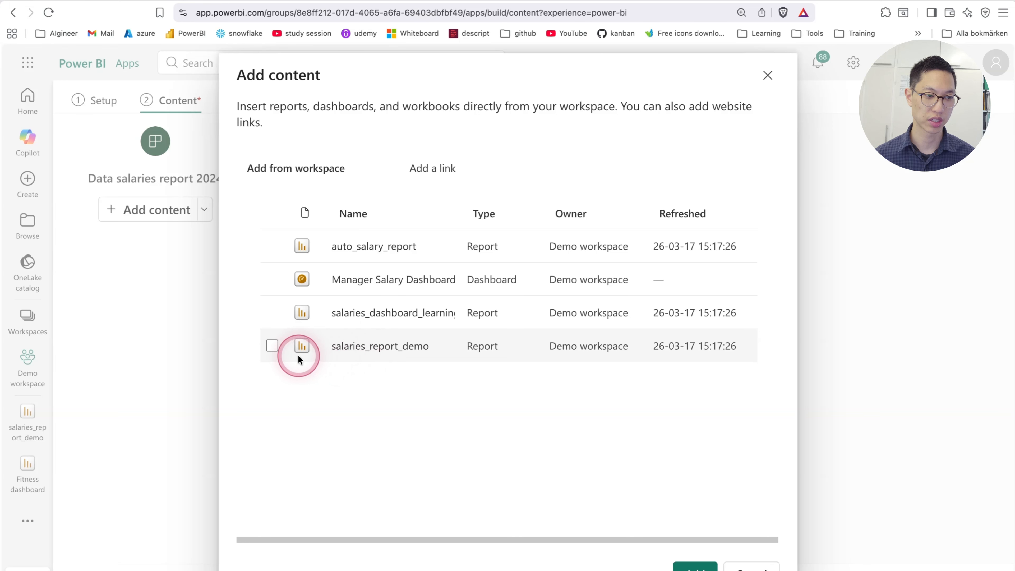
left_click(271, 348)
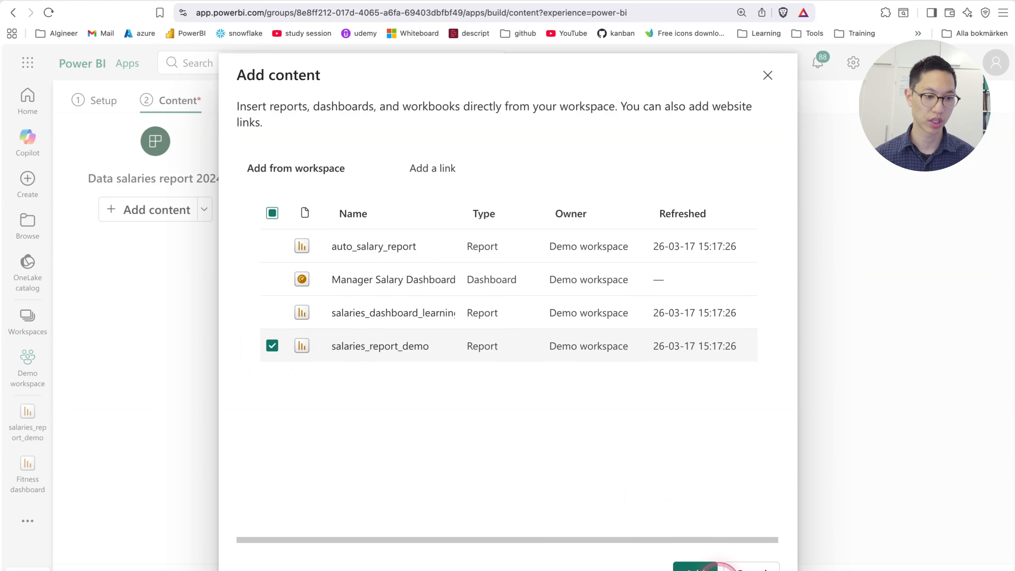
left_click(696, 566)
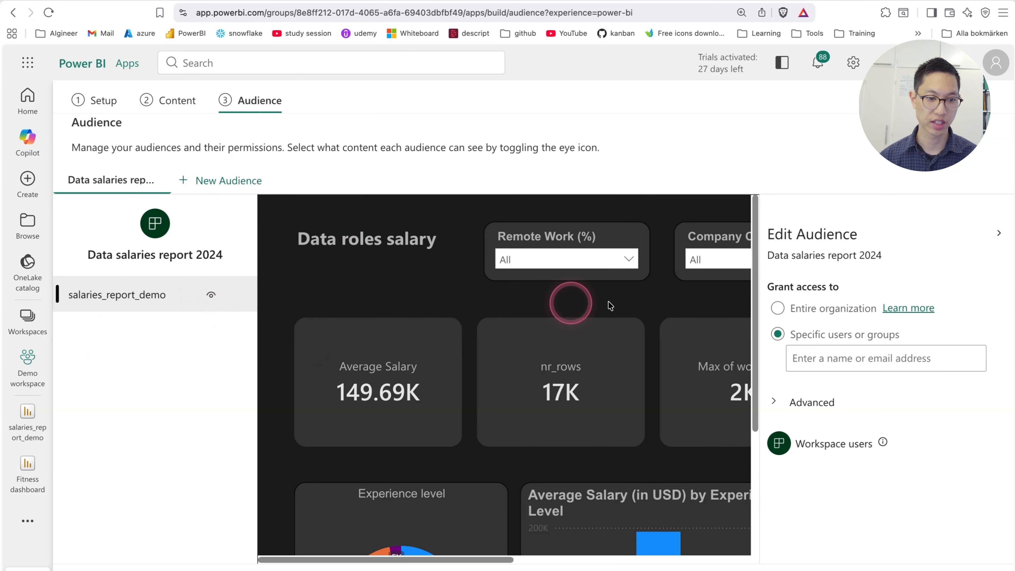
Grant the app audience access for the entire organization and review its advanced dataset permissions
left_click(794, 309)
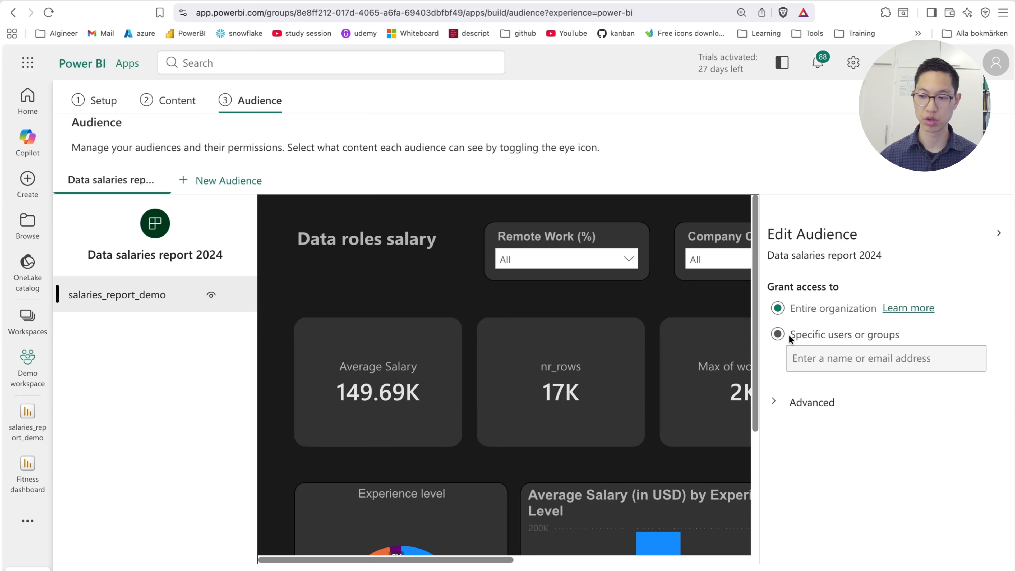
left_click(807, 340)
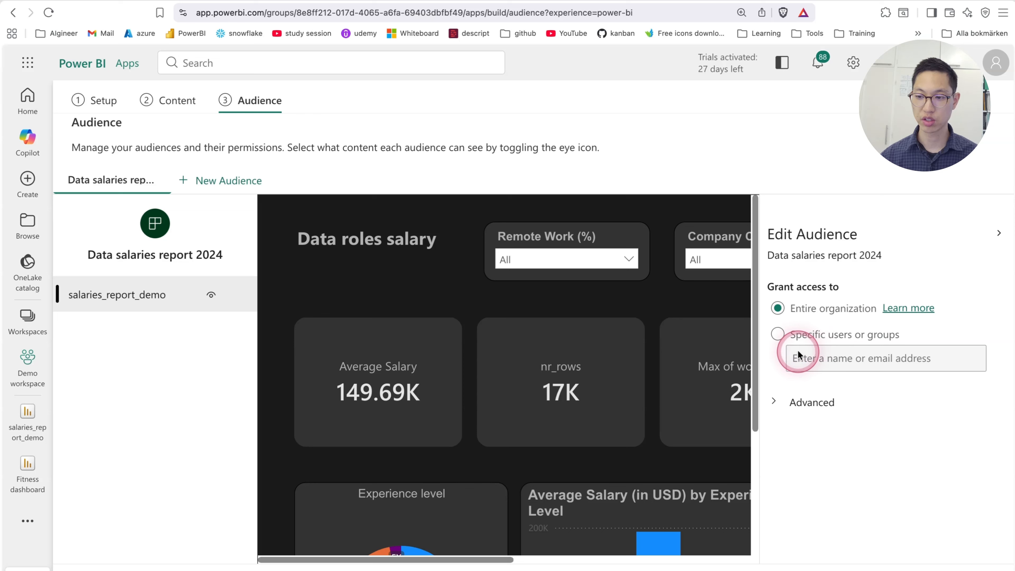
left_click(796, 402)
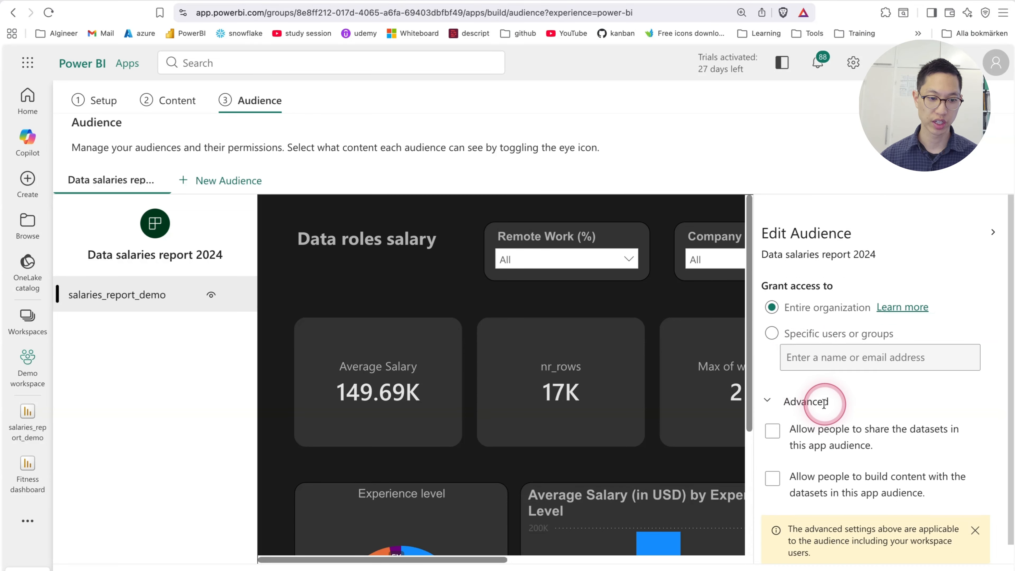
scroll(839, 404, "down", 1)
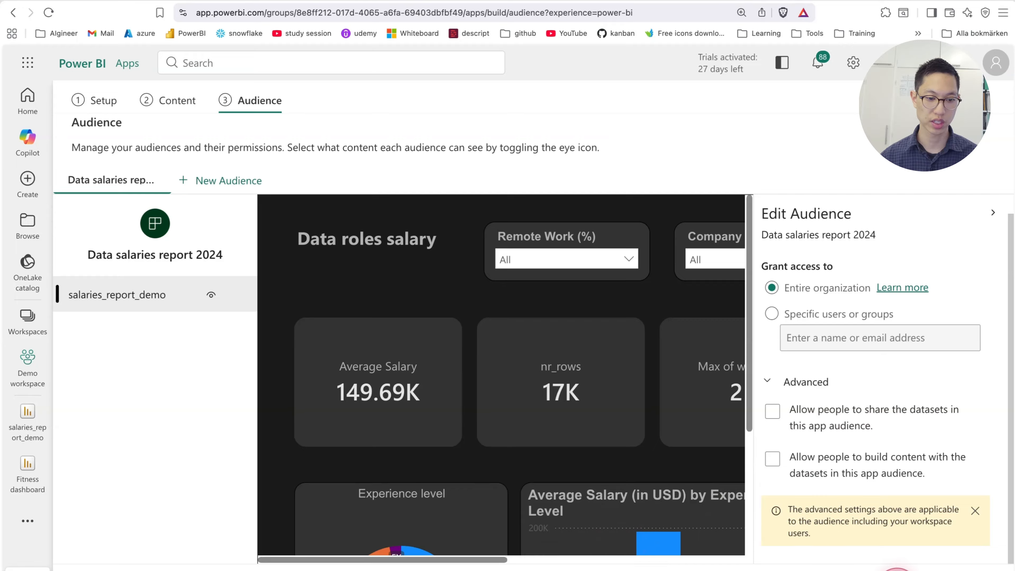
Publish the app, copy its sharing link and dismiss the publishing dialog
left_click(895, 568)
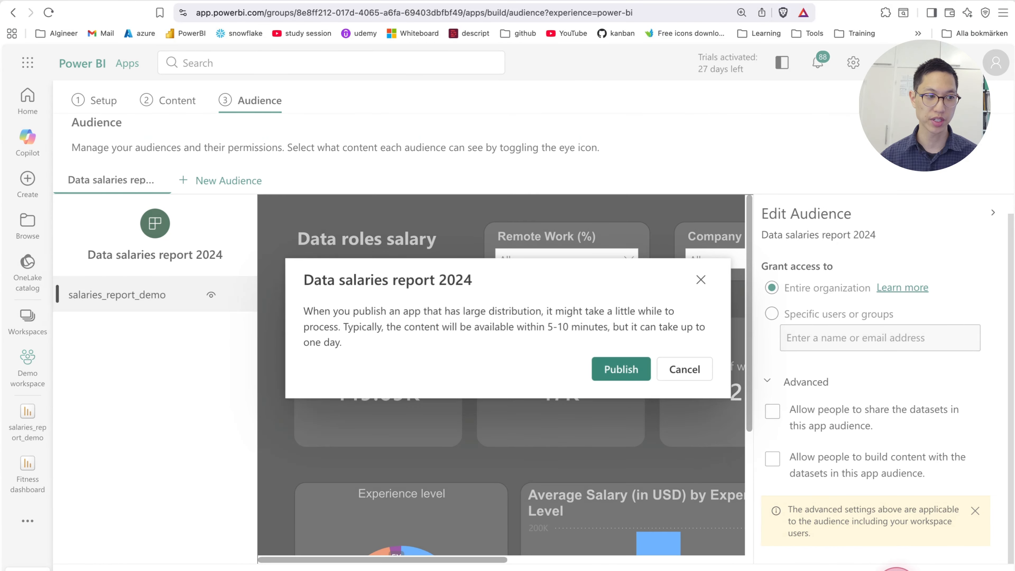
left_click(621, 372)
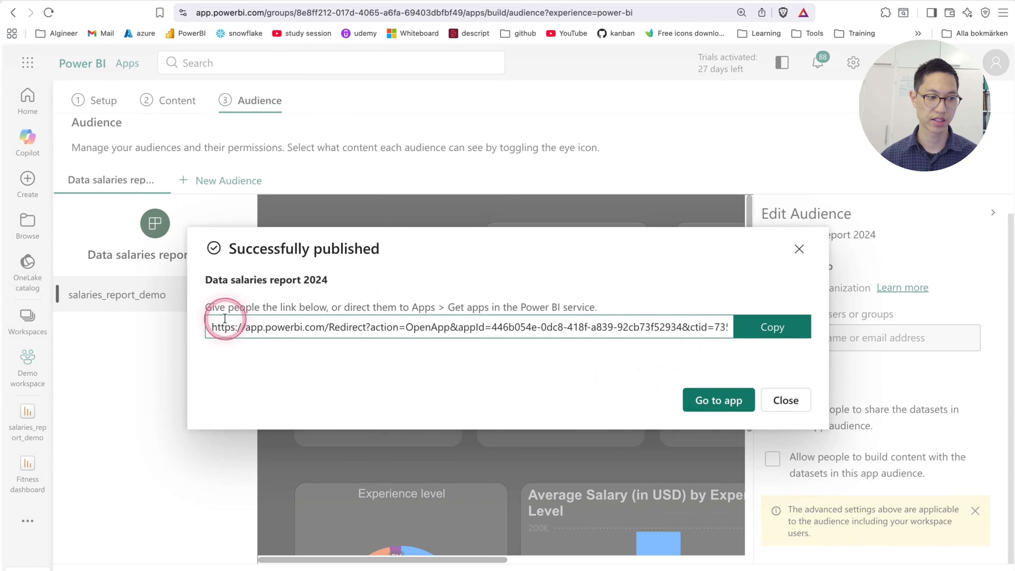
left_click(763, 327)
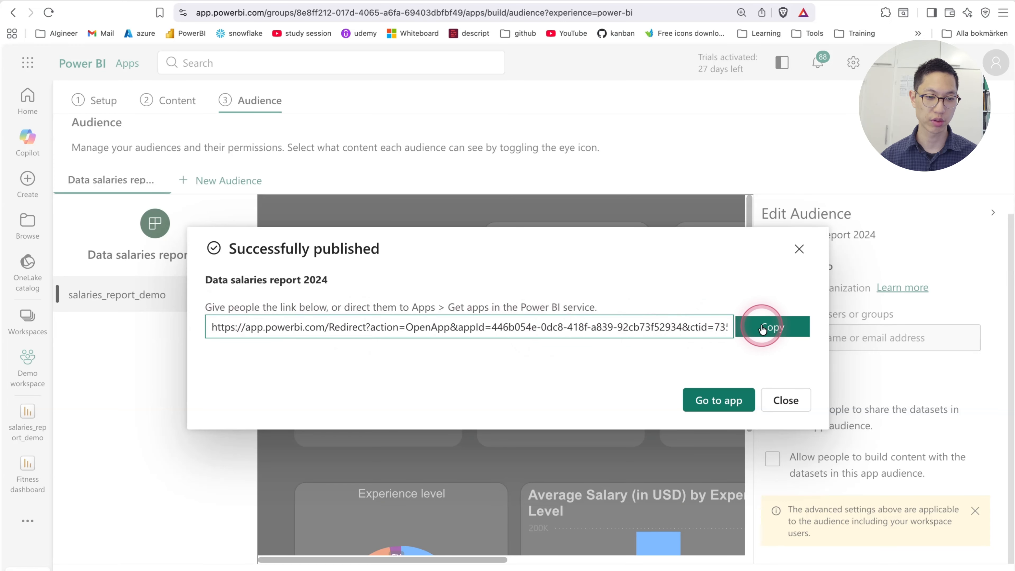
left_click(634, 190)
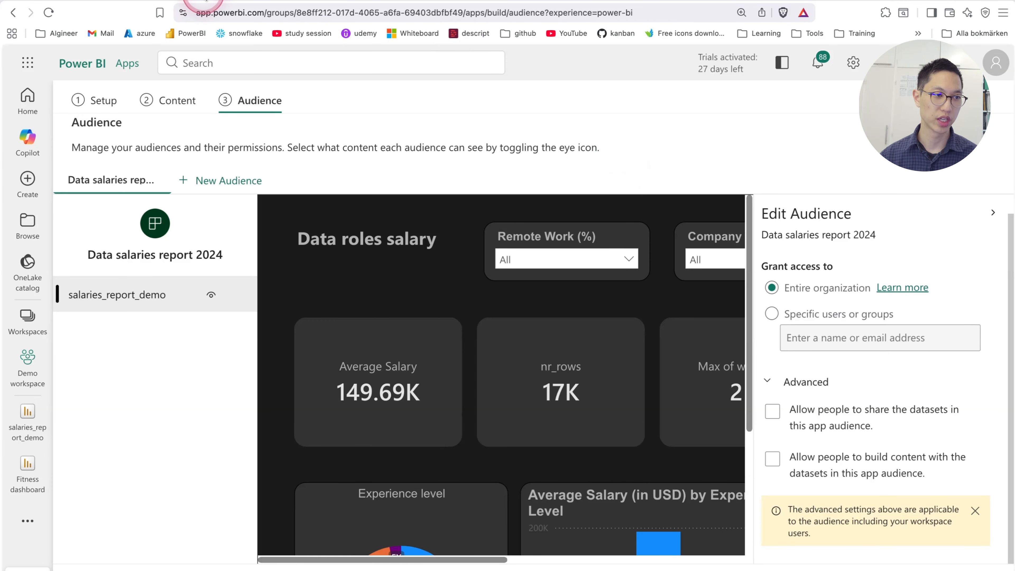
Open the copied app link in a new browser tab and sign in with the first listed account
key("super+t")
key("super+v")
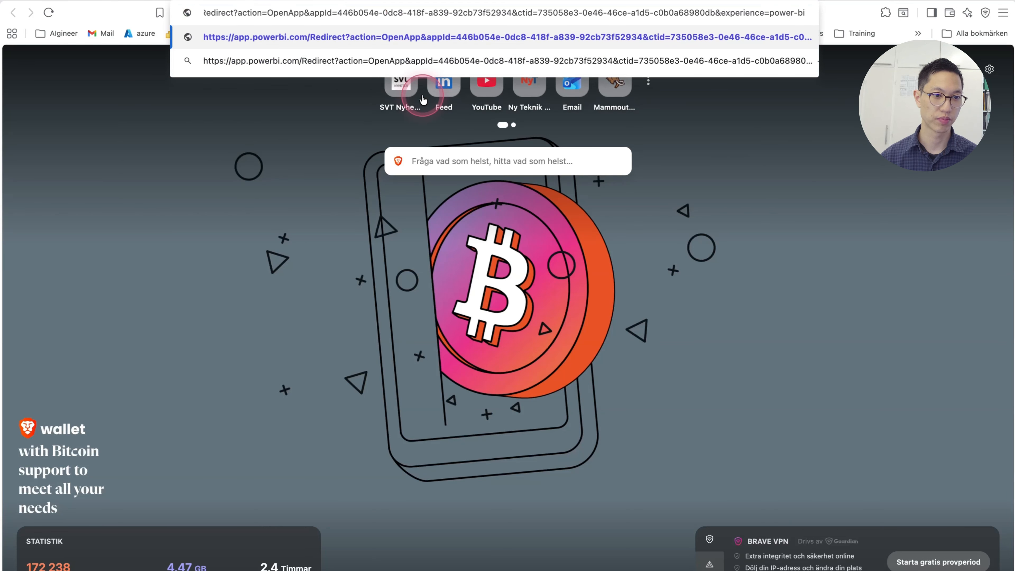
key("Return")
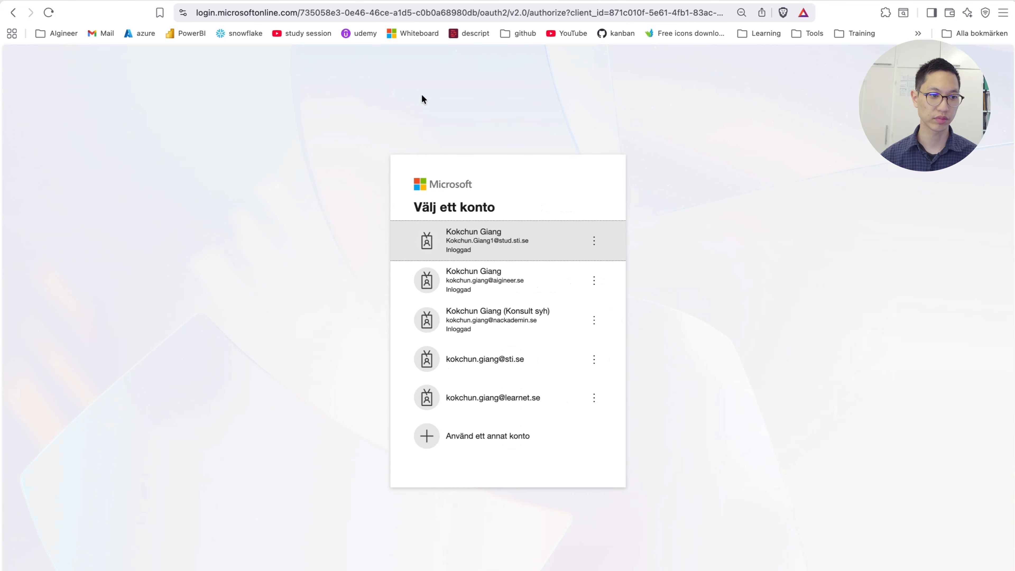
left_click(504, 251)
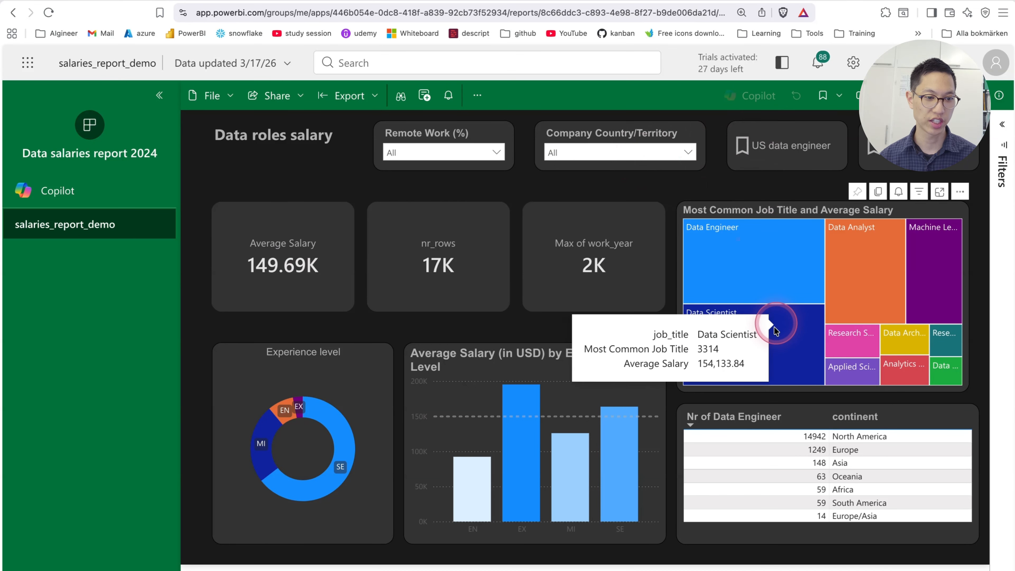
Try highlighting Data Engineer in the job title treemap, then try the US data engineer bookmark and the one beside it
left_click(782, 275)
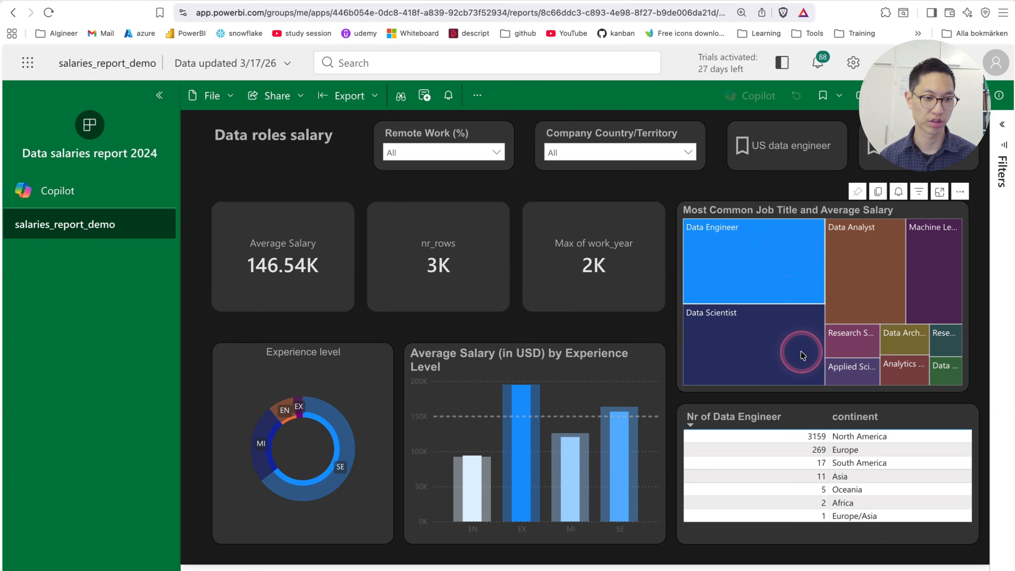
left_click(773, 276)
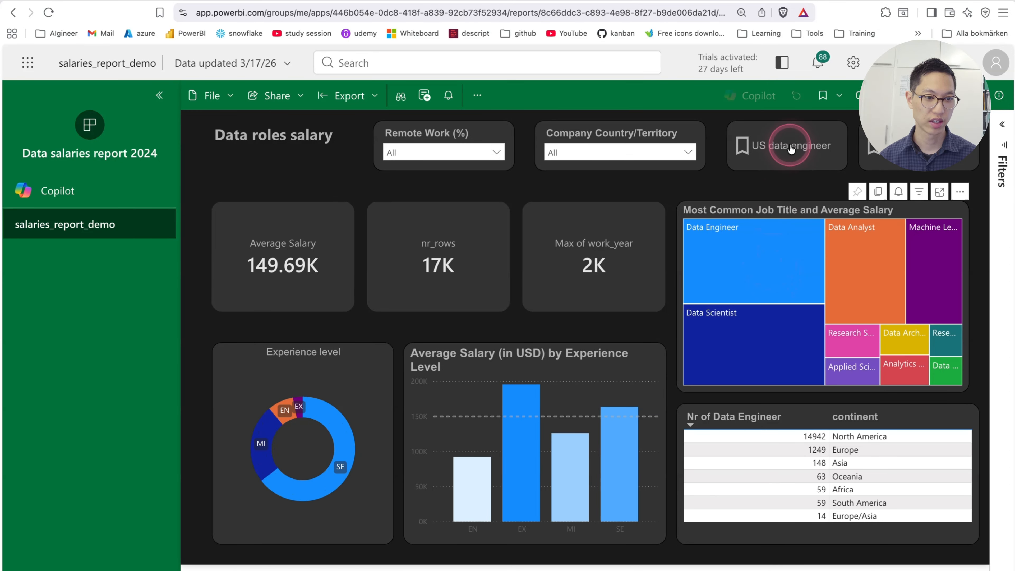
left_click(780, 146)
left_click(902, 149)
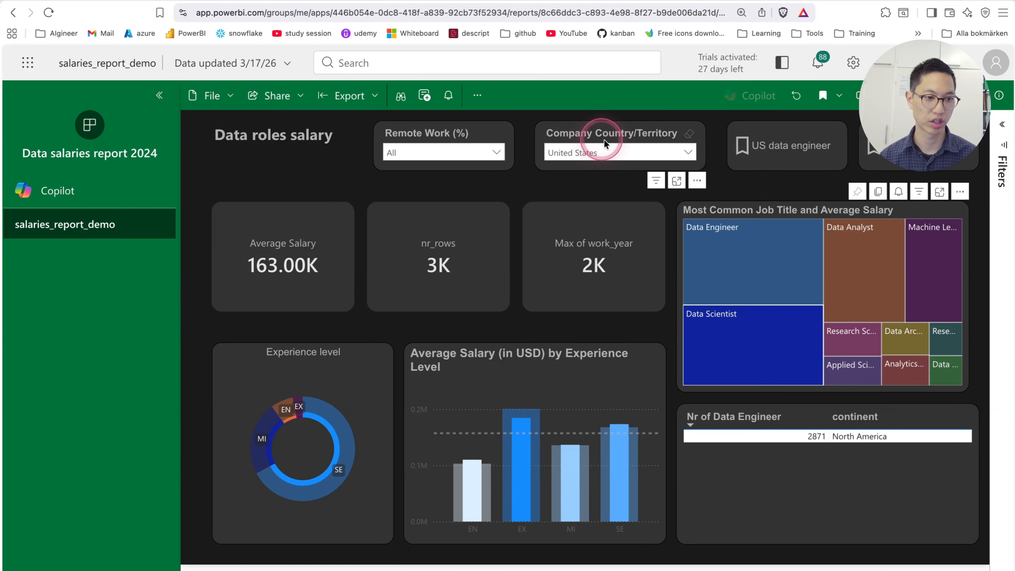
Clear the Company Country/Territory filter and the remaining highlight in the report
left_click(689, 134)
left_click(728, 240)
left_click(728, 240)
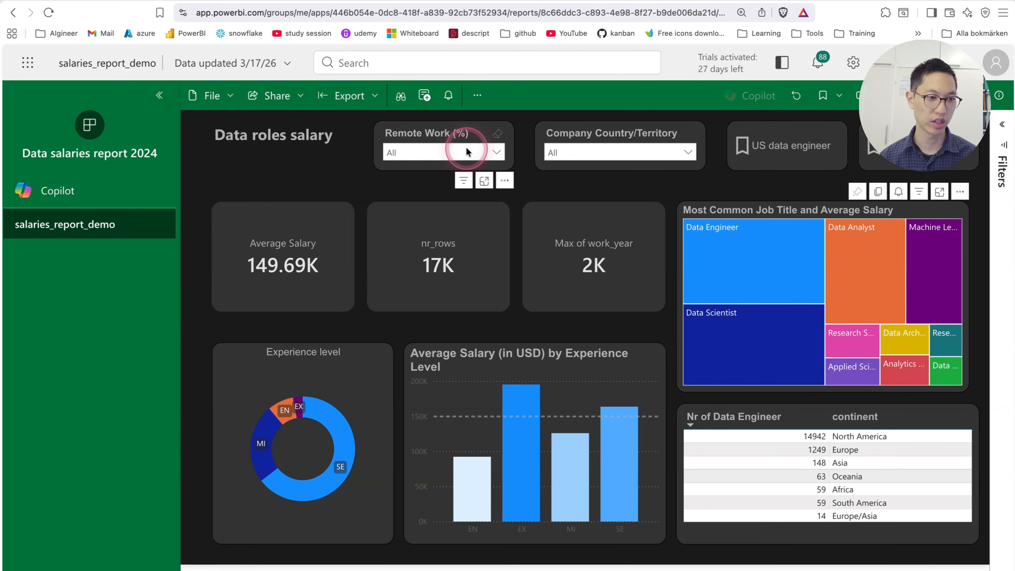
Filter the report to a Remote Work (%) value of 100
left_click(476, 151)
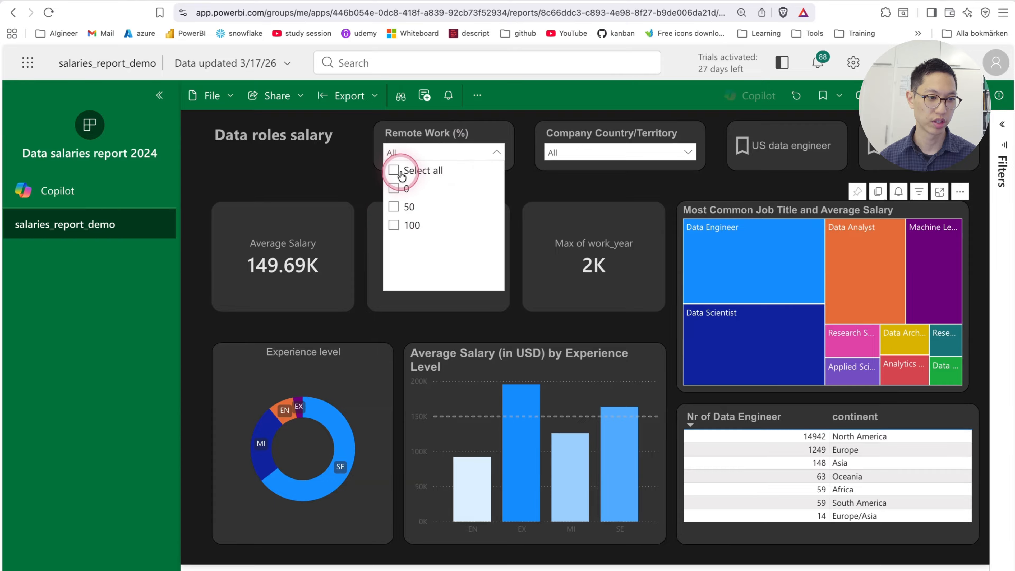
left_click(401, 227)
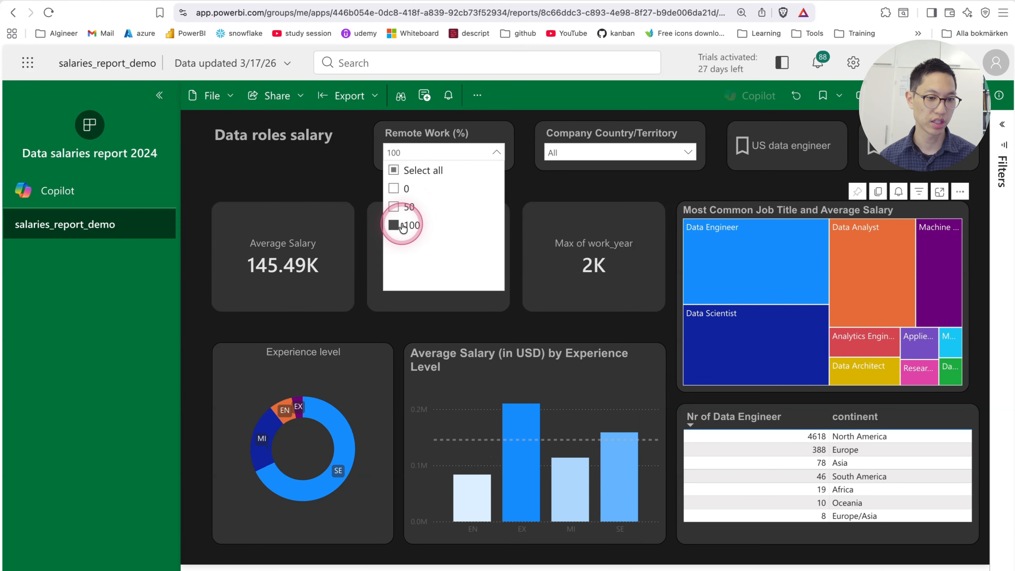
left_click(554, 187)
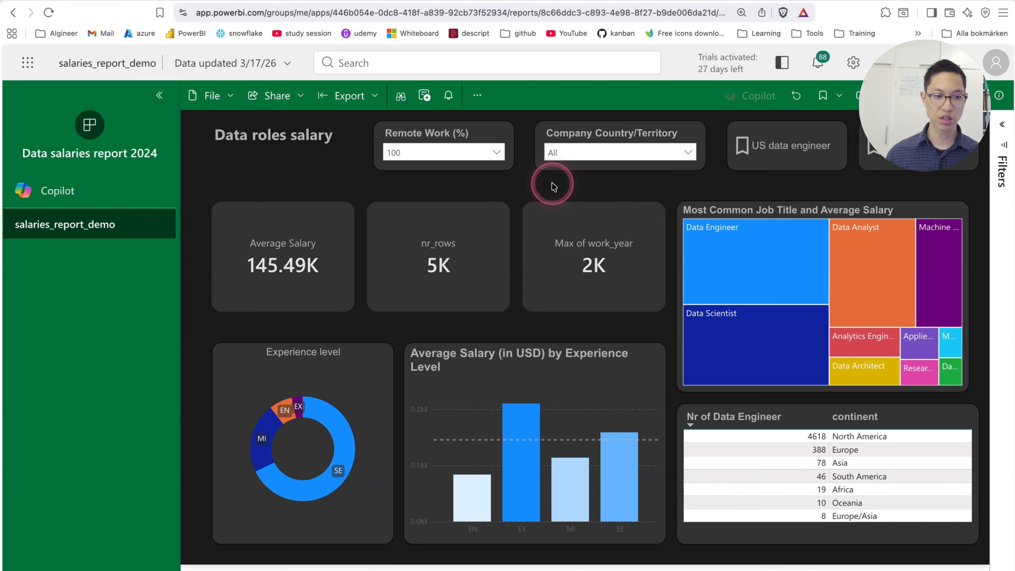
Open the app report's link in a new private browser window and start filling in the sign-in e-mail
left_click(381, 11)
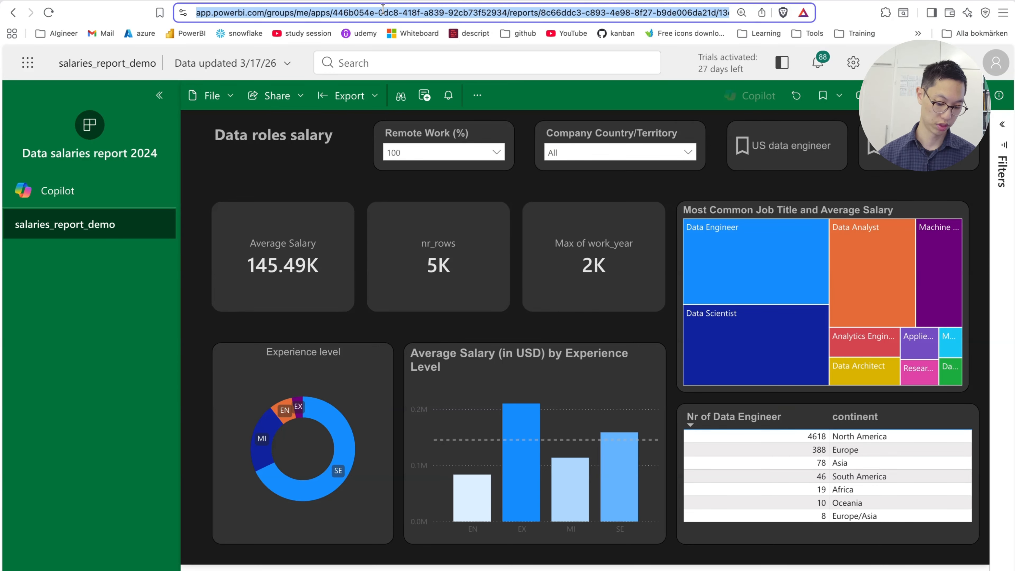
key("super+shift+n")
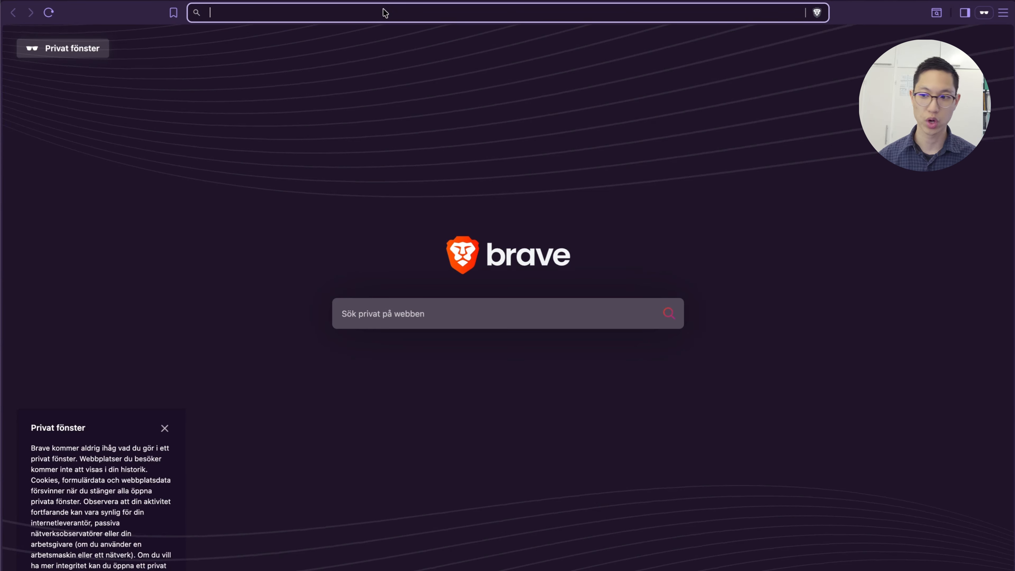
key("super+v")
key("Return")
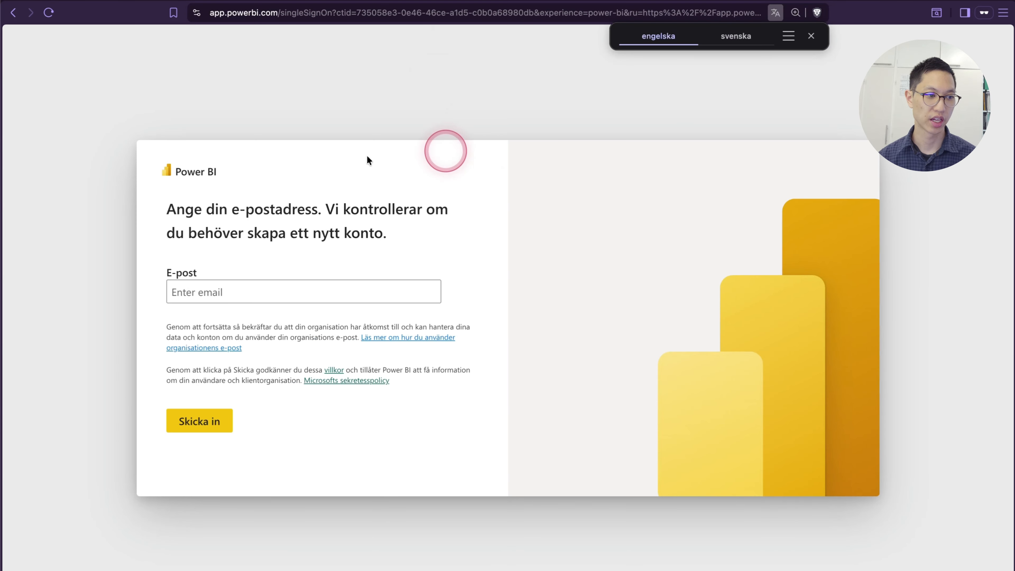
left_click(232, 290)
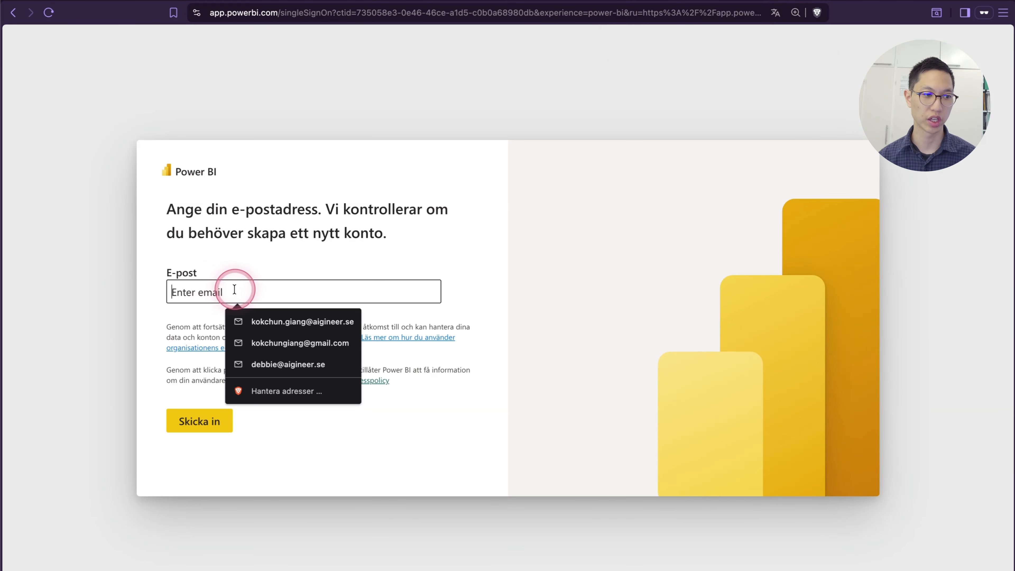
left_click(165, 283)
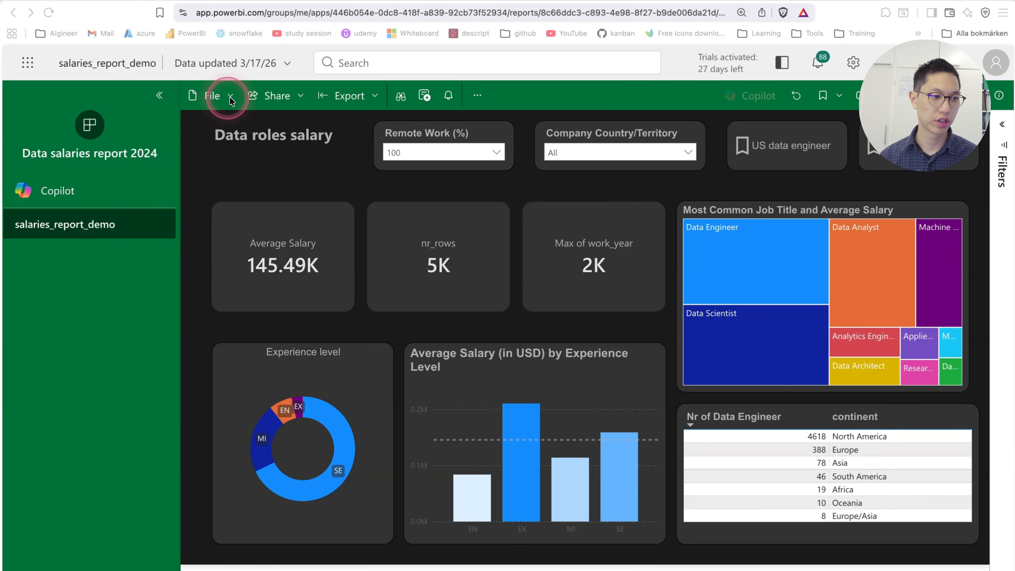
Check the report's sharing options and export the report to PDF with current values, excluding hidden report tabs
left_click(297, 99)
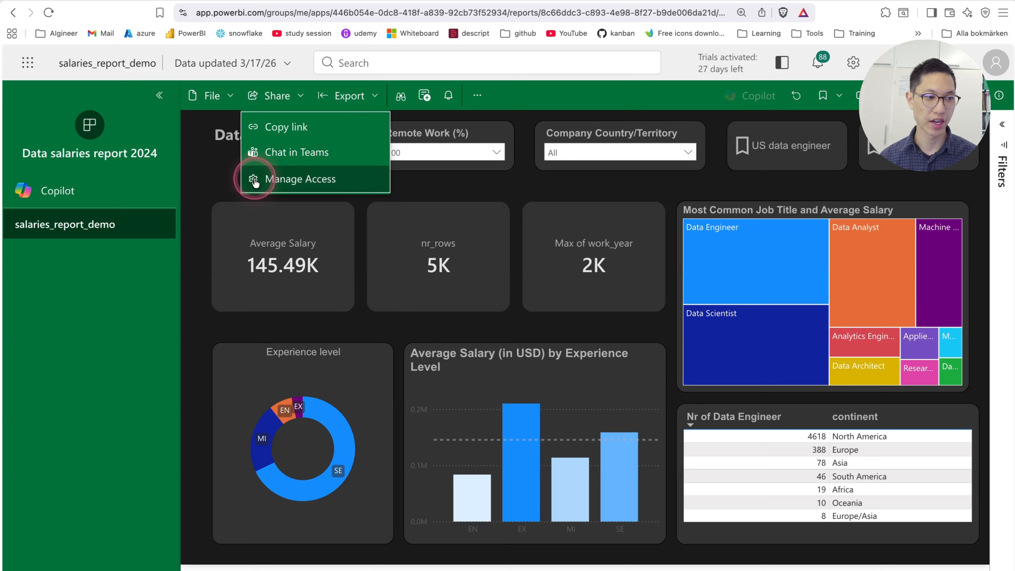
left_click(221, 178)
left_click(364, 95)
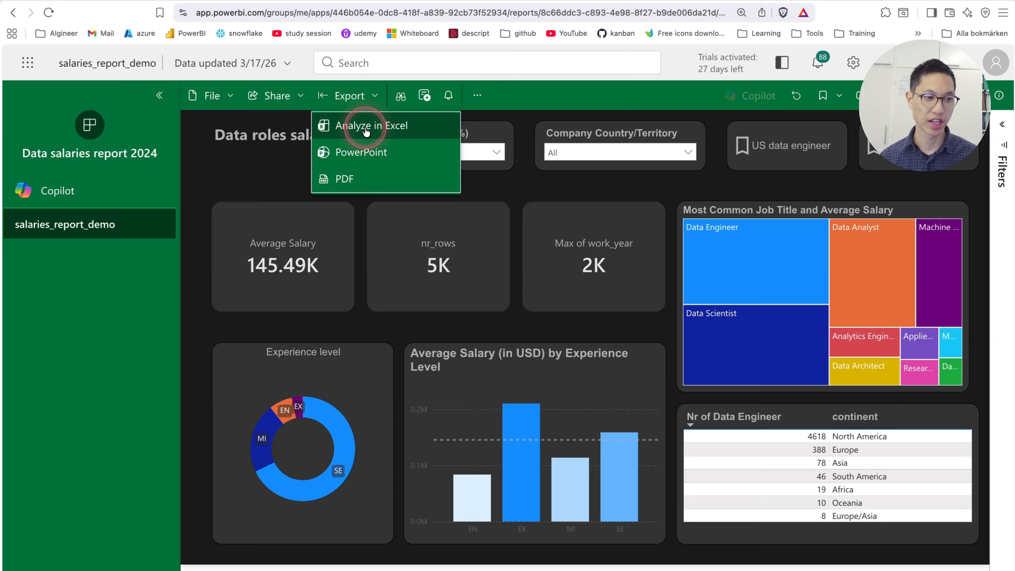
left_click(365, 156)
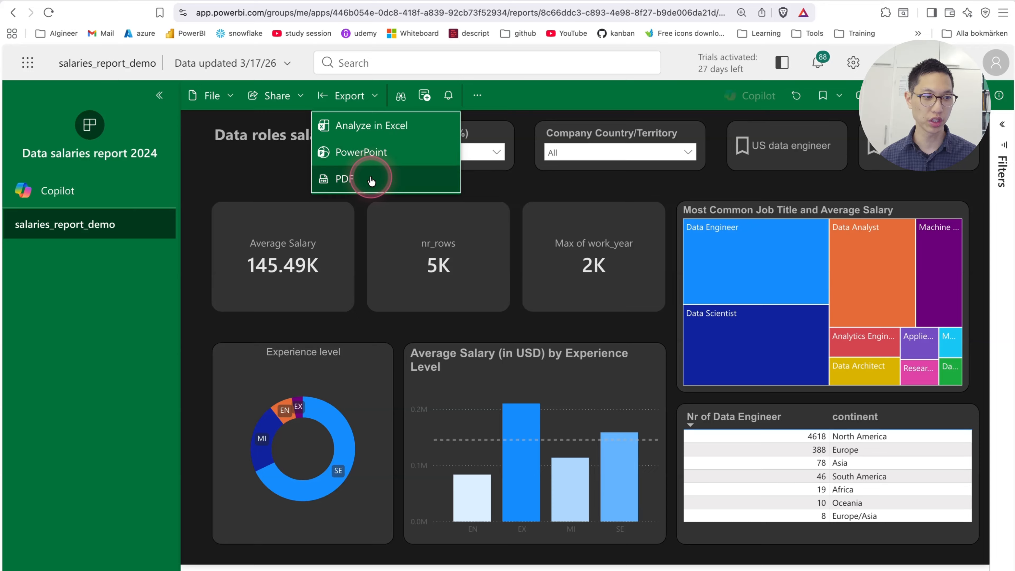
left_click(357, 176)
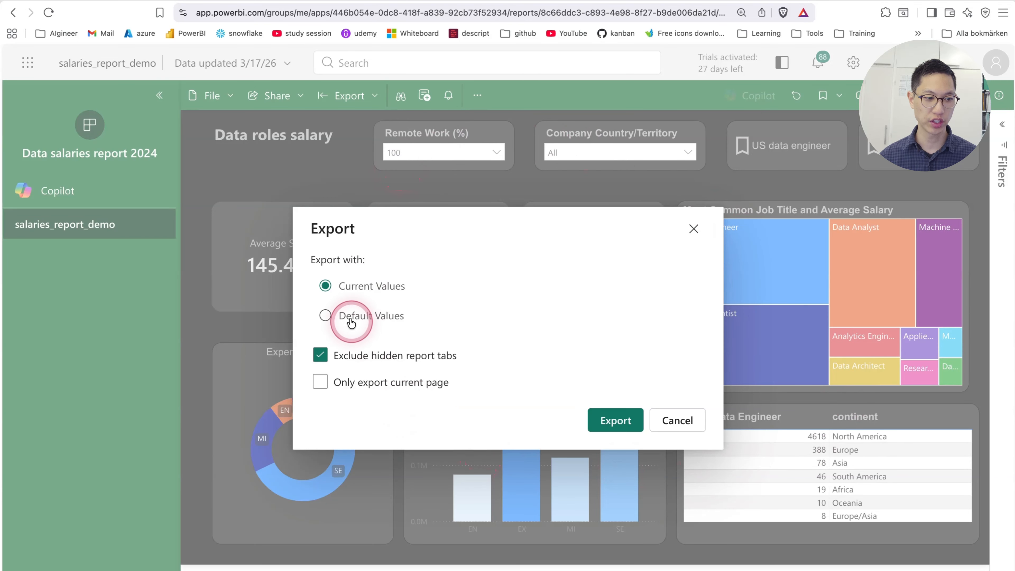
left_click(619, 426)
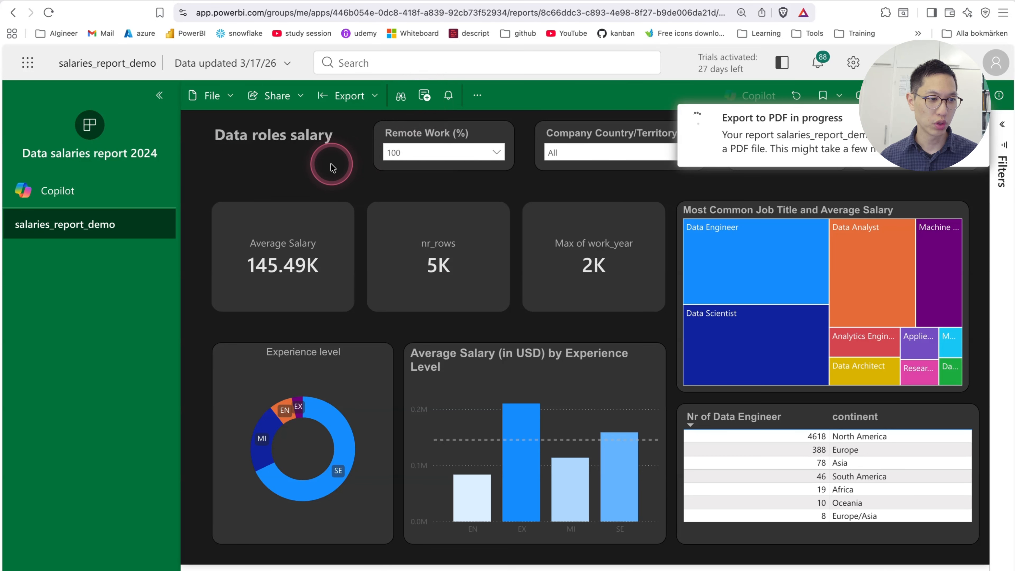
Look over the report's remaining export formats and its options for printing, embedding and generating a QR code
left_click(362, 95)
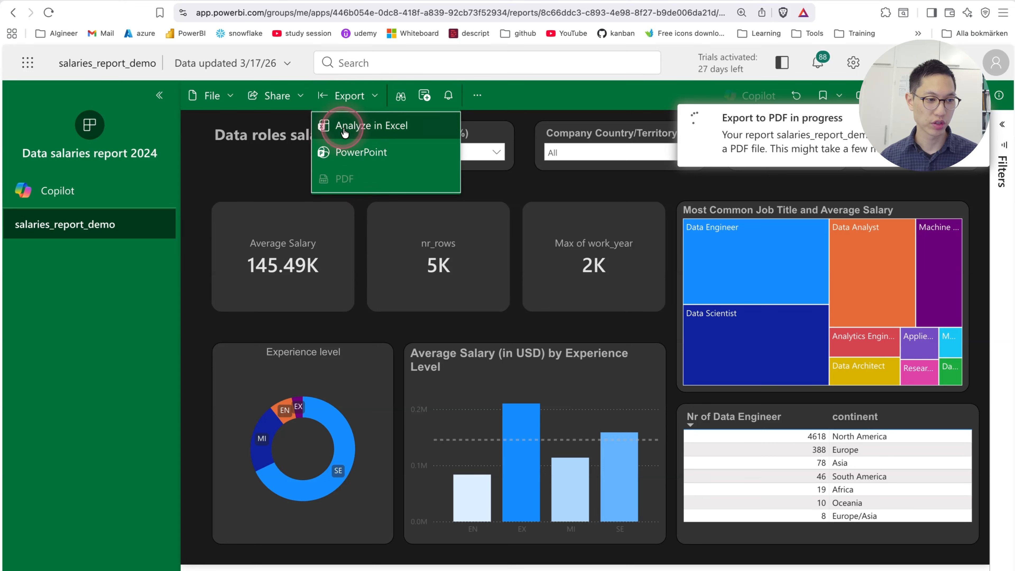
left_click(249, 180)
left_click(212, 96)
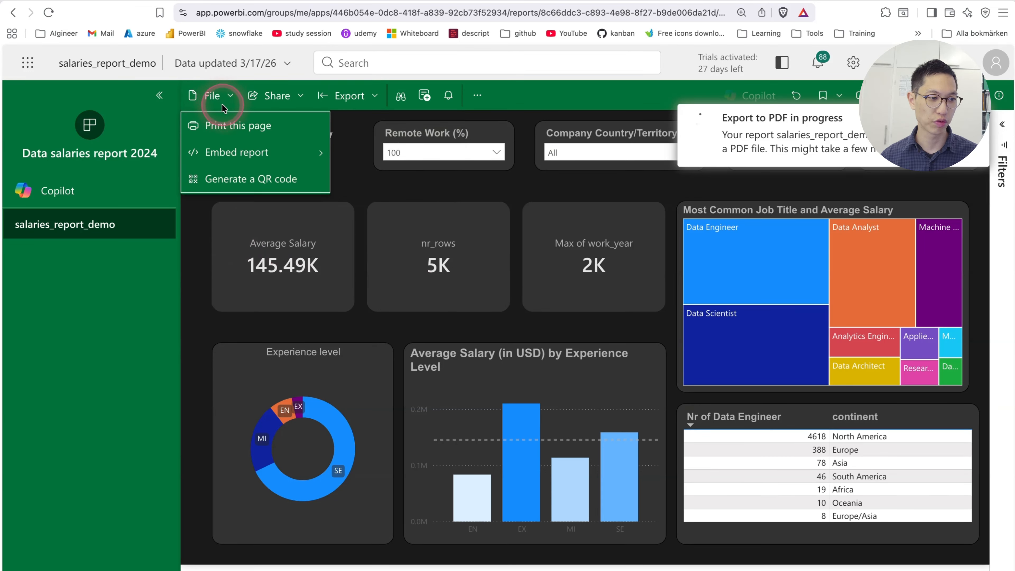
mouse_move(250, 159)
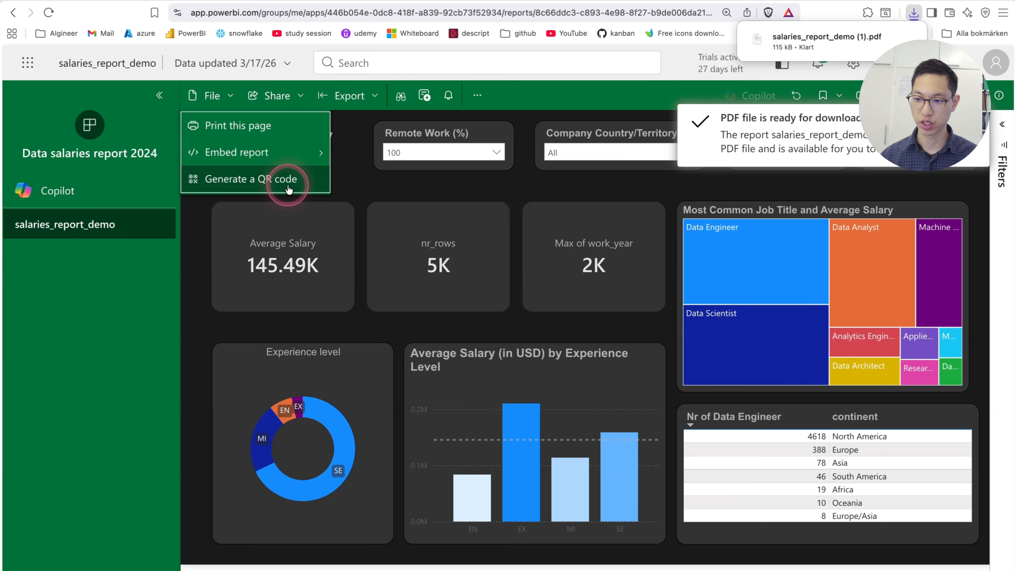
left_click(447, 194)
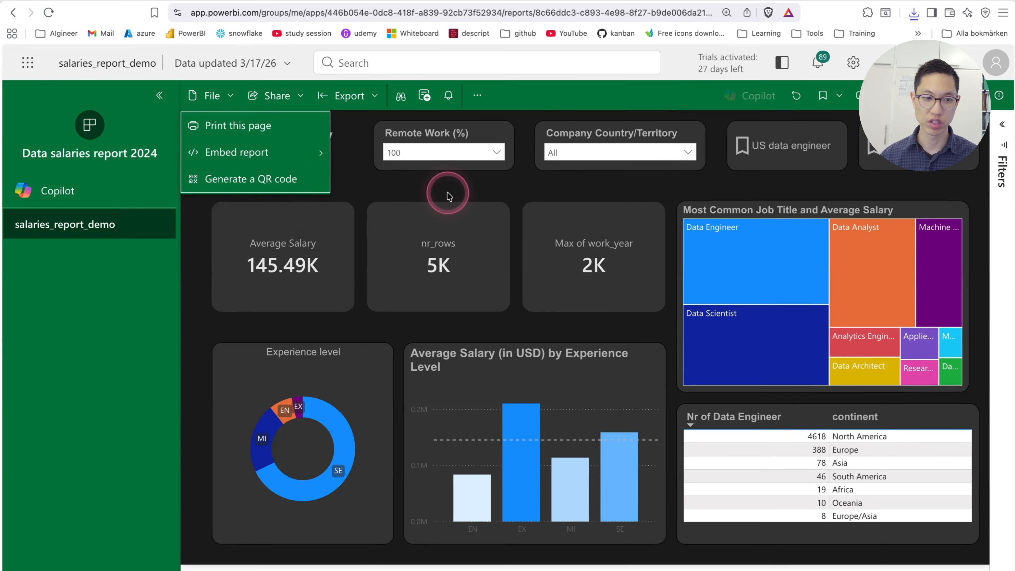
left_click(325, 186)
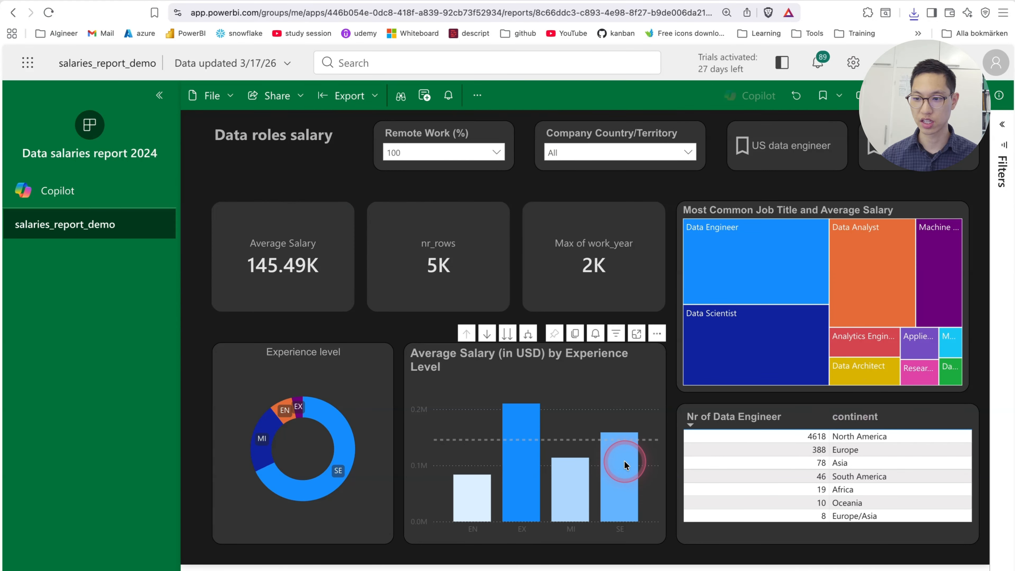